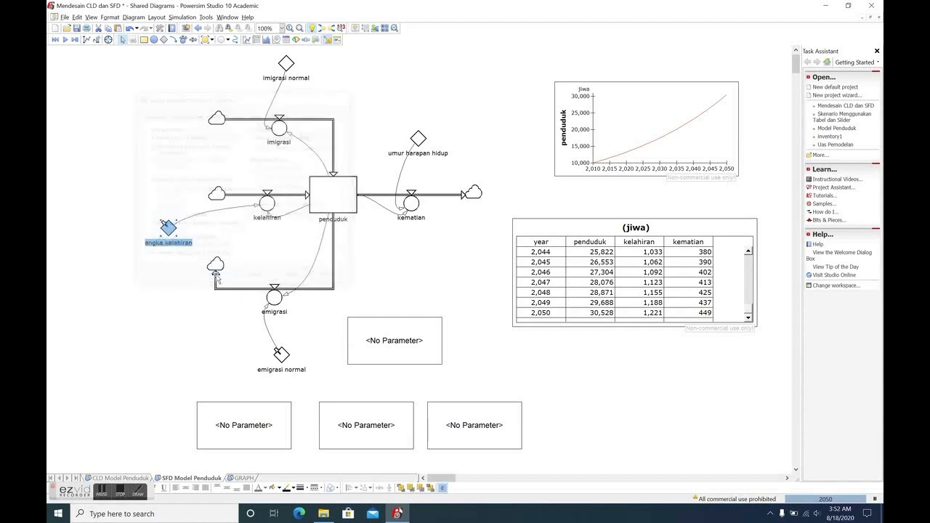
Step: Make the imigrasi normal constant permanent so that it keeps its value between simulations
{"action": "double_click", "coordinate": [283, 64]}
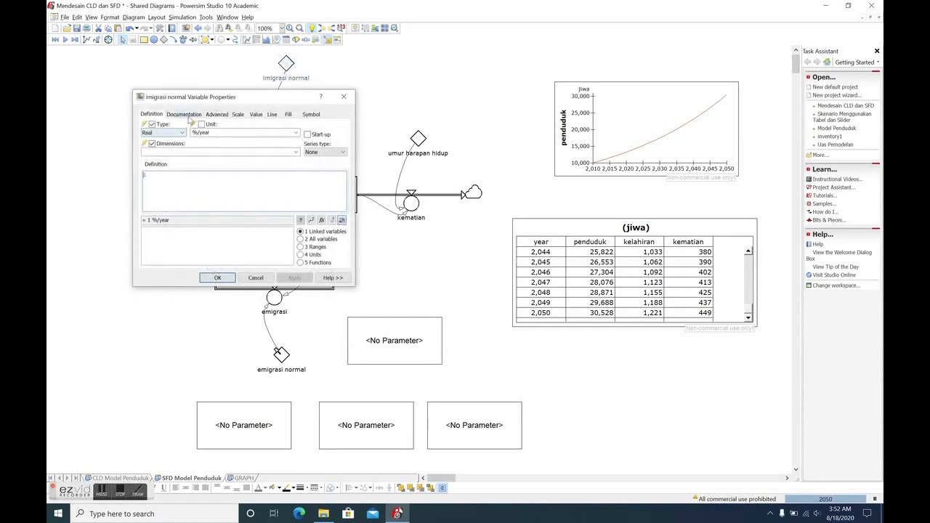
{"action": "left_click", "coordinate": [190, 117]}
{"action": "left_click", "coordinate": [215, 118]}
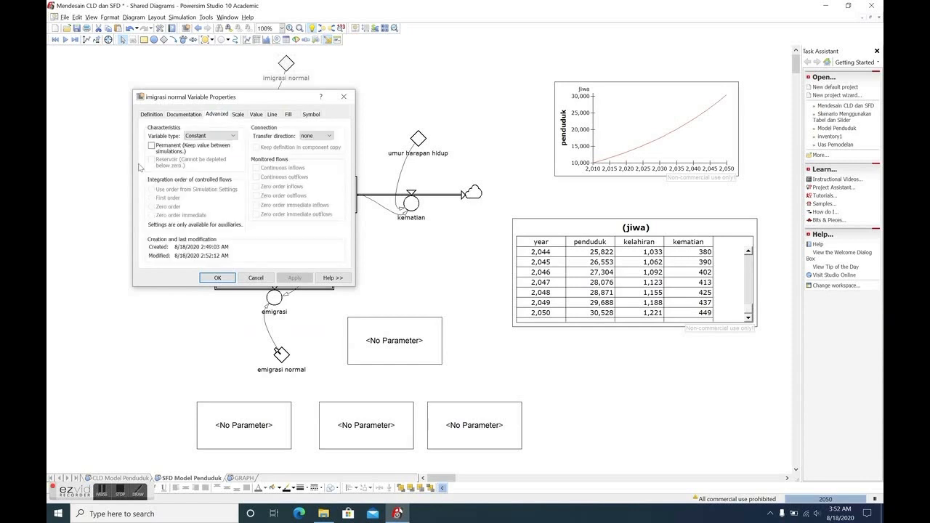
{"action": "left_click", "coordinate": [152, 145]}
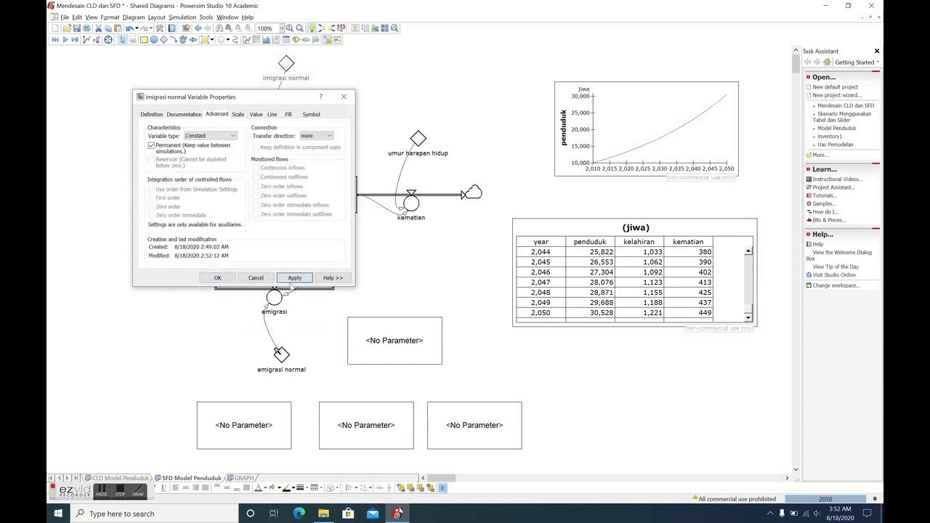
{"action": "left_click", "coordinate": [225, 279]}
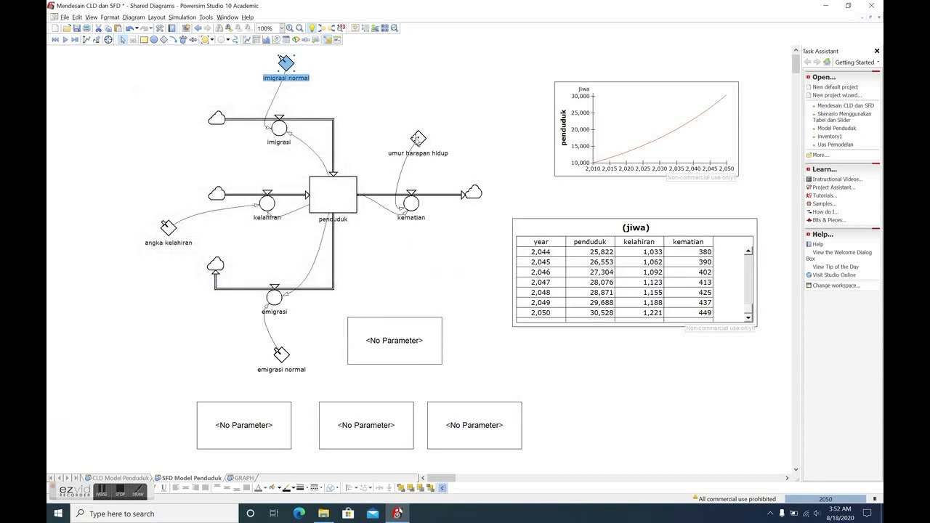
Step: Make the umur harapan hidup constant permanent so that it keeps its value between simulations
{"action": "double_click", "coordinate": [417, 138]}
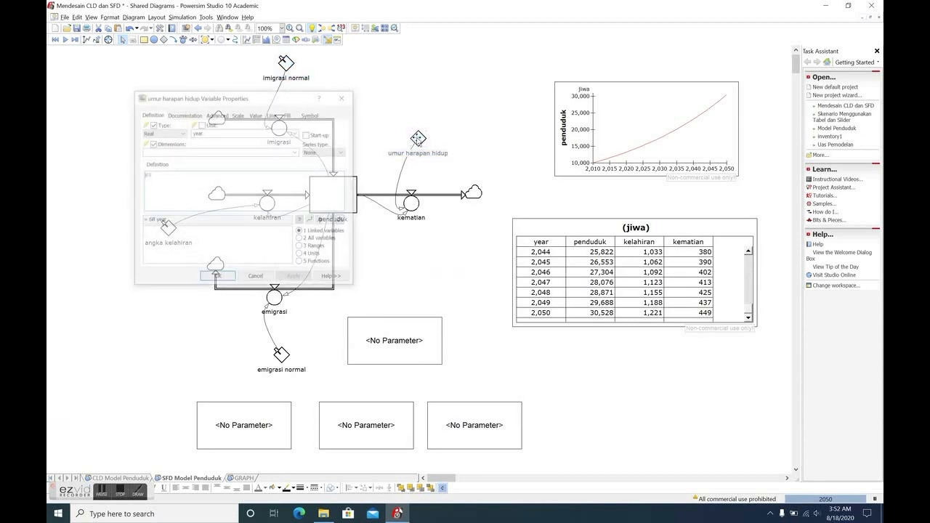
{"action": "left_click", "coordinate": [216, 115]}
{"action": "left_click", "coordinate": [152, 145]}
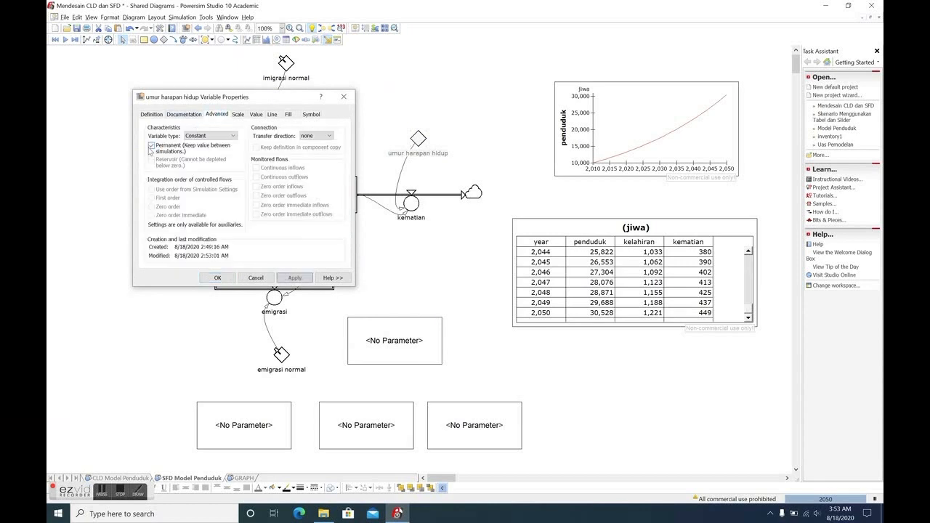
{"action": "left_click", "coordinate": [294, 278]}
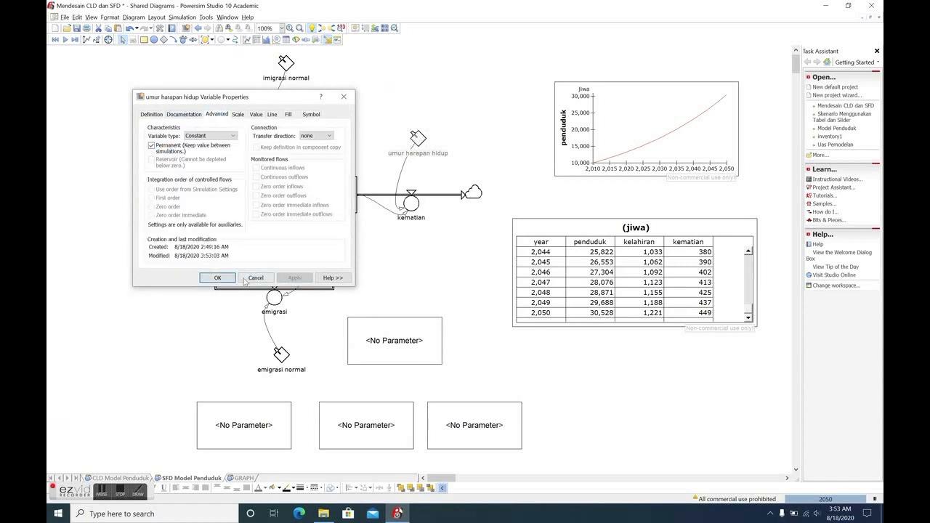
{"action": "left_click", "coordinate": [217, 278]}
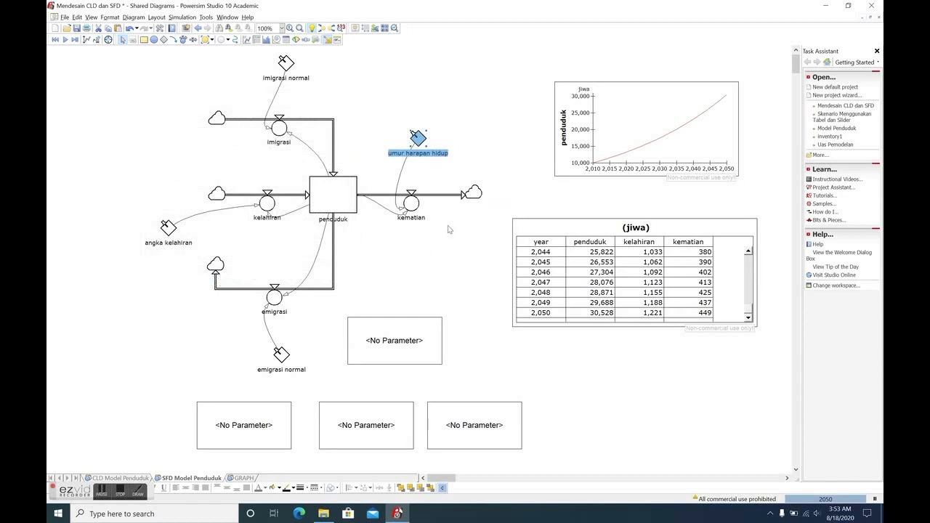
Step: Assign the angka kelahiran variable from Component 1 as the parameter of the empty slider control below kematian
{"action": "double_click", "coordinate": [394, 339]}
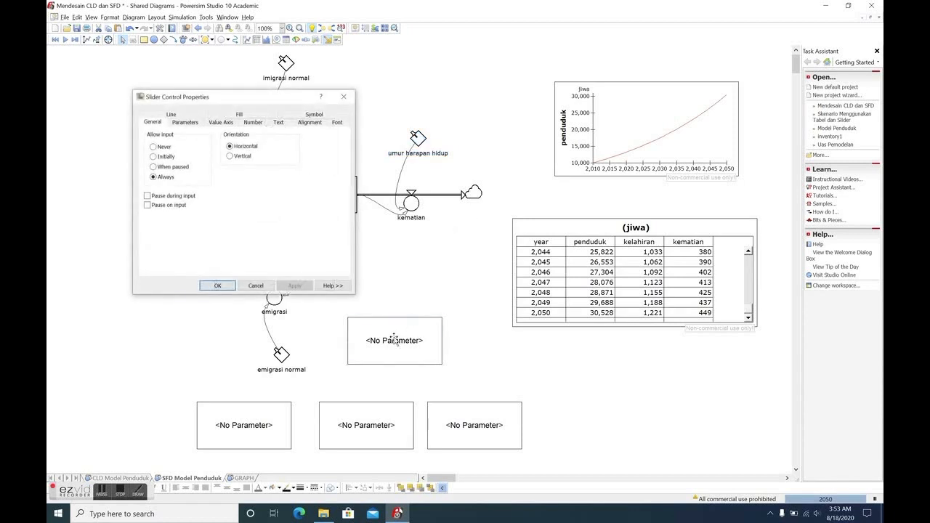
{"action": "left_click", "coordinate": [191, 123]}
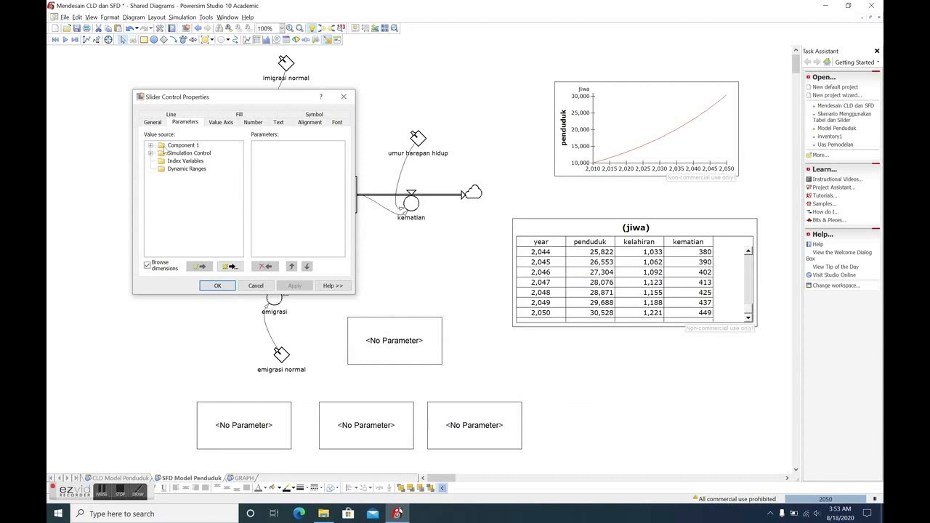
{"action": "left_click", "coordinate": [151, 147]}
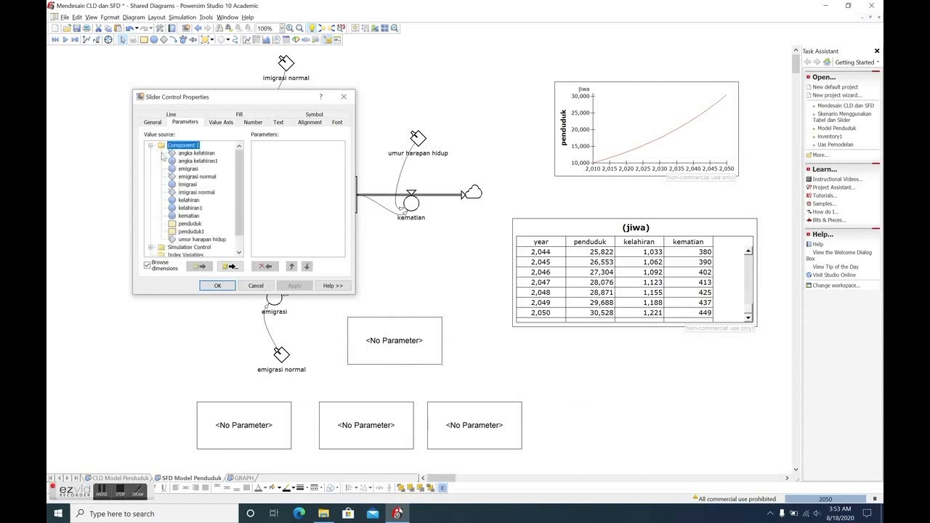
{"action": "left_click", "coordinate": [173, 152]}
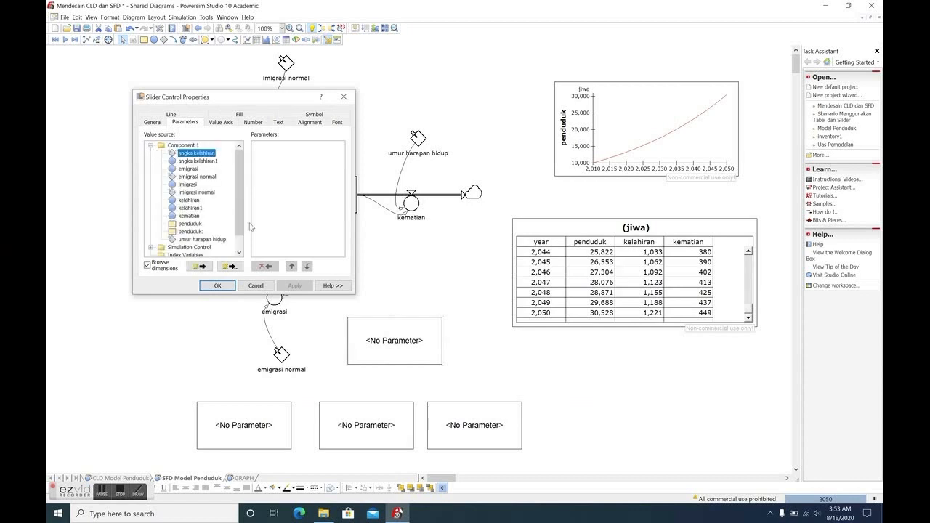
{"action": "left_click", "coordinate": [201, 267]}
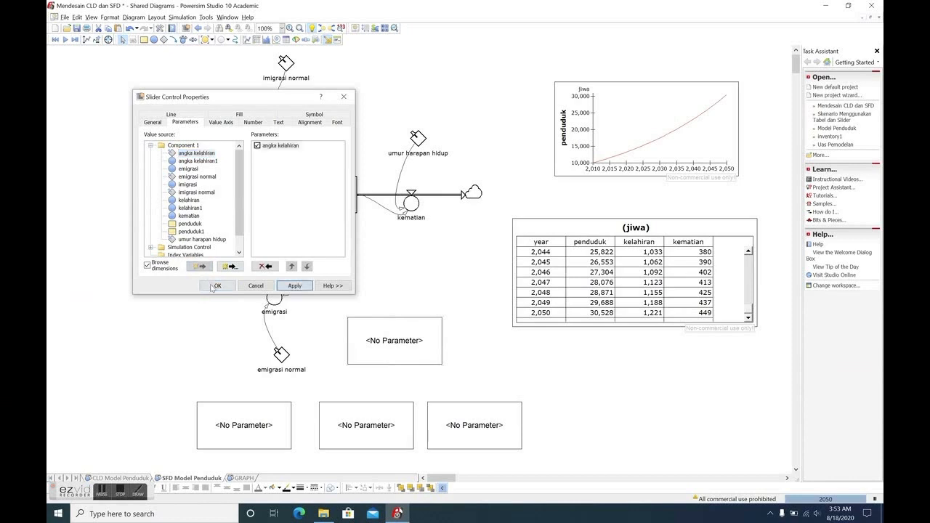
{"action": "left_click", "coordinate": [215, 286]}
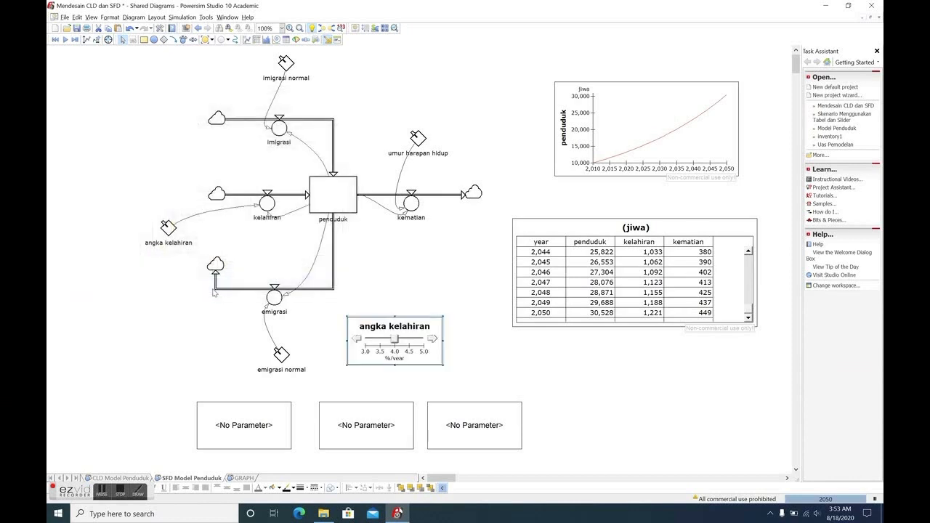
{"action": "left_click", "coordinate": [479, 383]}
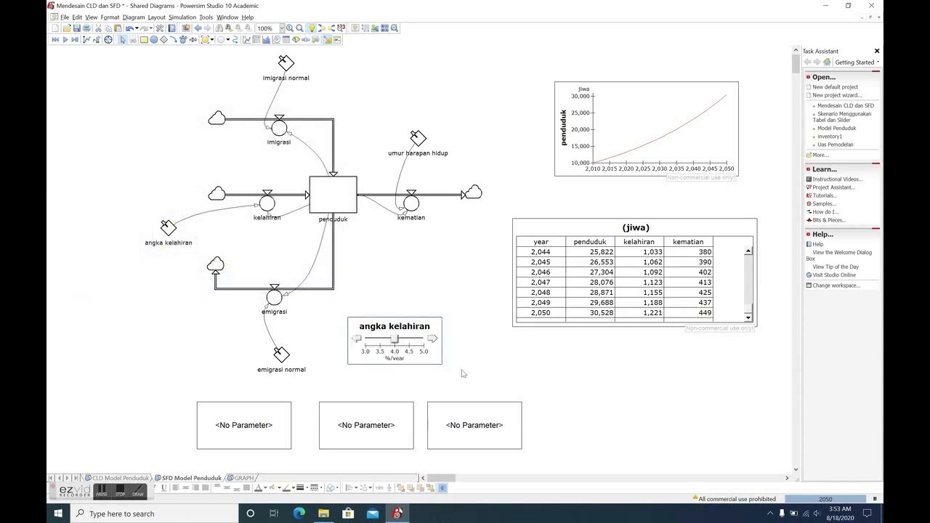
Step: Lower the angka kelahiran slider to 3.0 %/year
{"action": "left_click", "coordinate": [375, 343]}
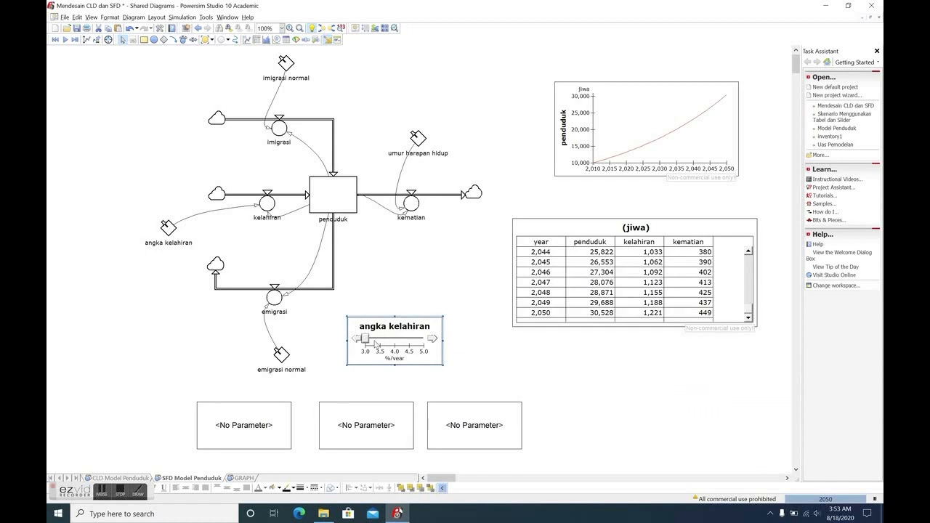
{"action": "double_click", "coordinate": [391, 327]}
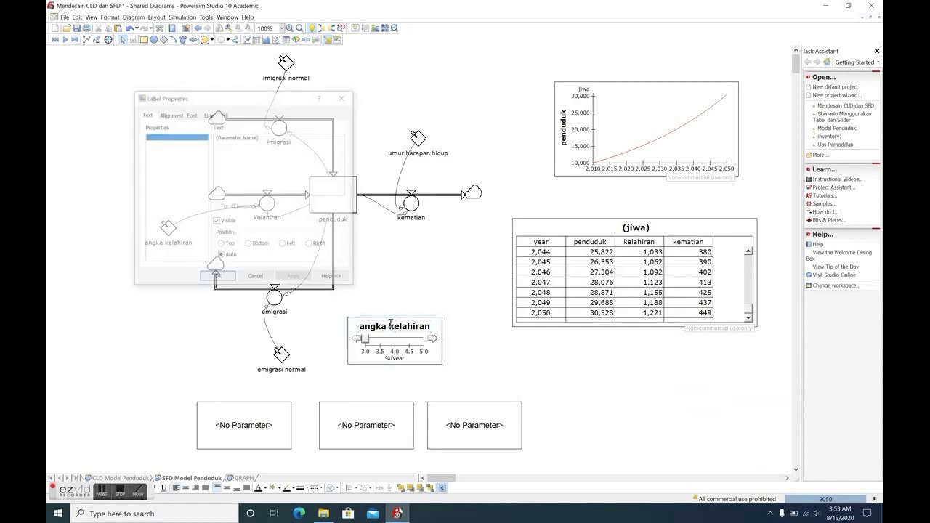
{"action": "left_click", "coordinate": [256, 277]}
Step: Set the angka kelahiran slider's value axis to a minimum of 0 %/year and a maximum of 10 %/year
{"action": "double_click", "coordinate": [350, 356]}
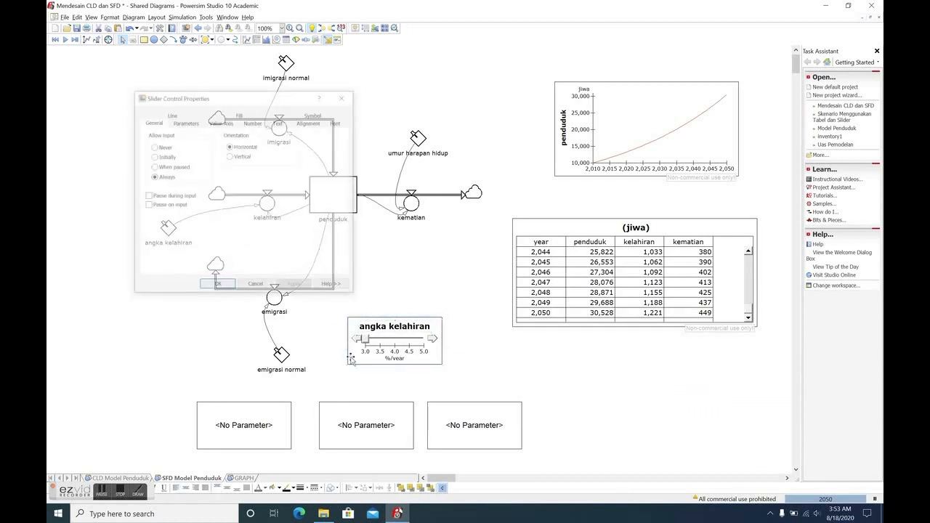
{"action": "left_click", "coordinate": [212, 124]}
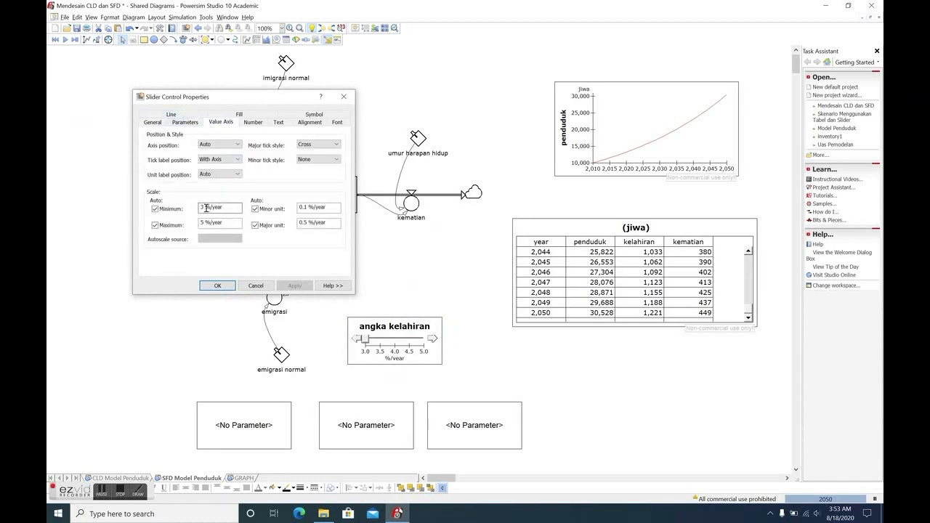
{"action": "left_click", "coordinate": [203, 208]}
{"action": "key", "text": "BackSpace"}
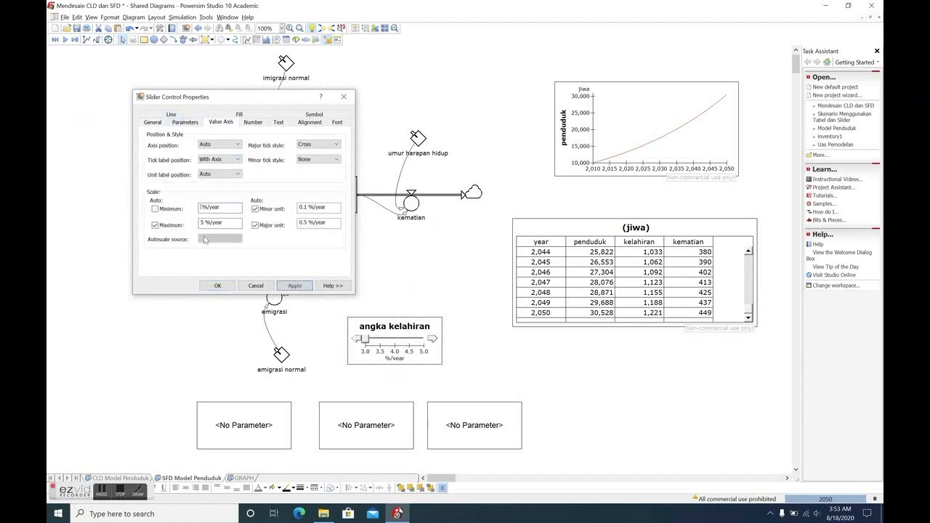
{"action": "type", "text": "0"}
{"action": "left_click", "coordinate": [203, 222]}
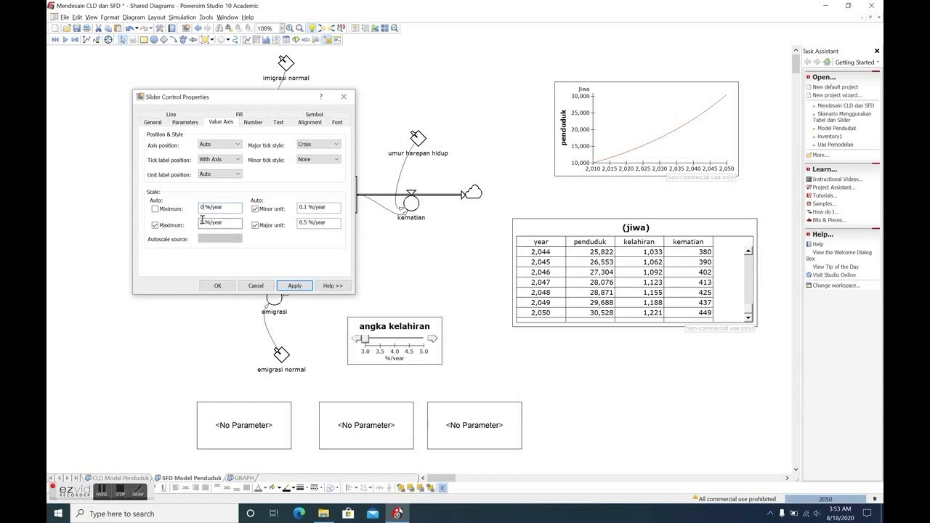
{"action": "key", "text": "BackSpace"}
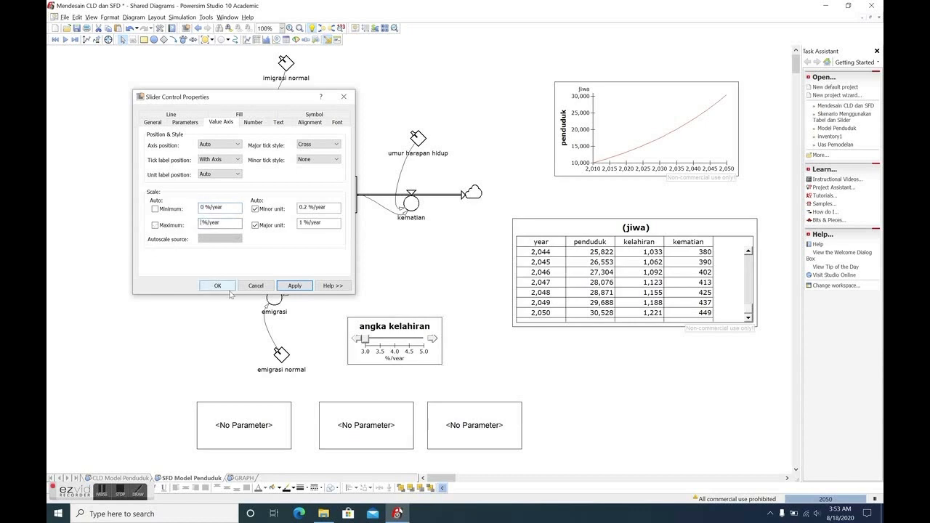
{"action": "type", "text": "10"}
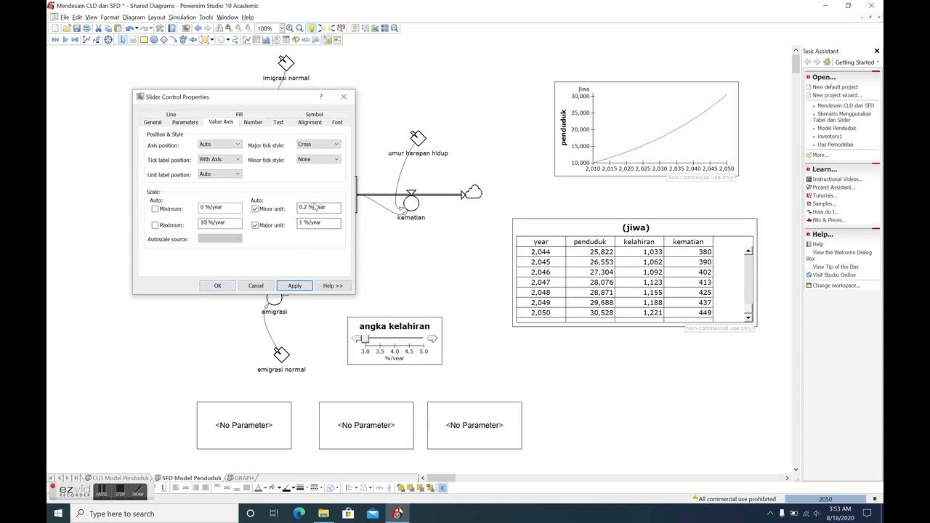
Step: Set the minor unit of the angka kelahiran slider's scale to 1 %/year and apply the axis settings
{"action": "left_click", "coordinate": [303, 223]}
{"action": "double_click", "coordinate": [305, 207]}
{"action": "type", "text": "1"}
{"action": "left_click", "coordinate": [291, 285]}
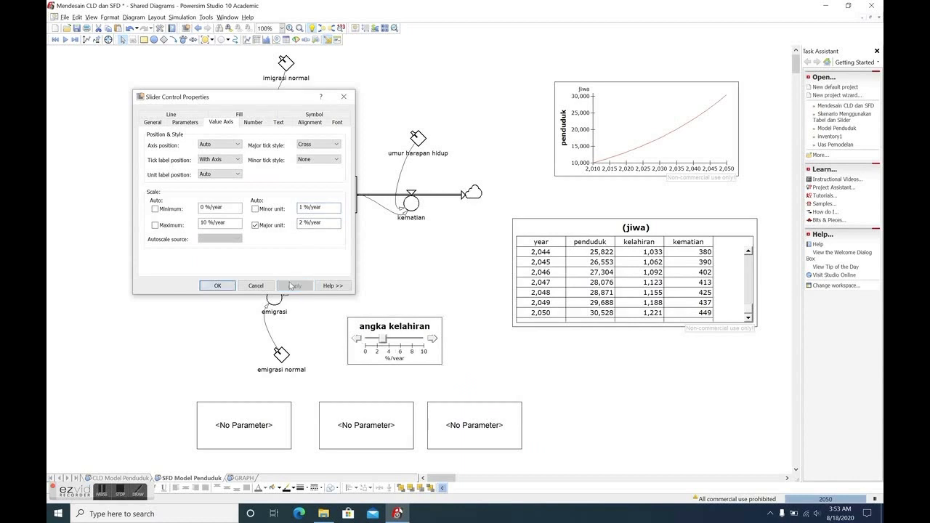
{"action": "left_click", "coordinate": [218, 285]}
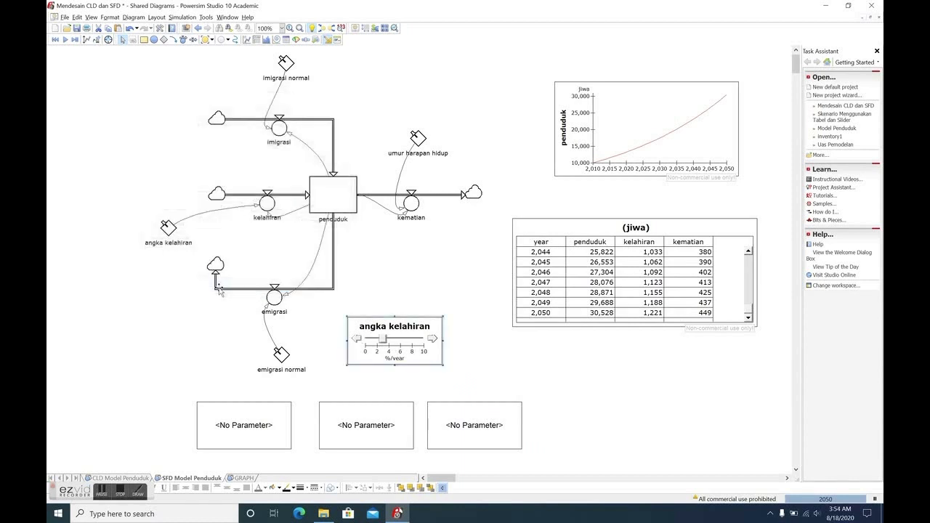
Step: Restore the permanent variables to their default values, discarding the changed slider value
{"action": "left_click", "coordinate": [98, 41]}
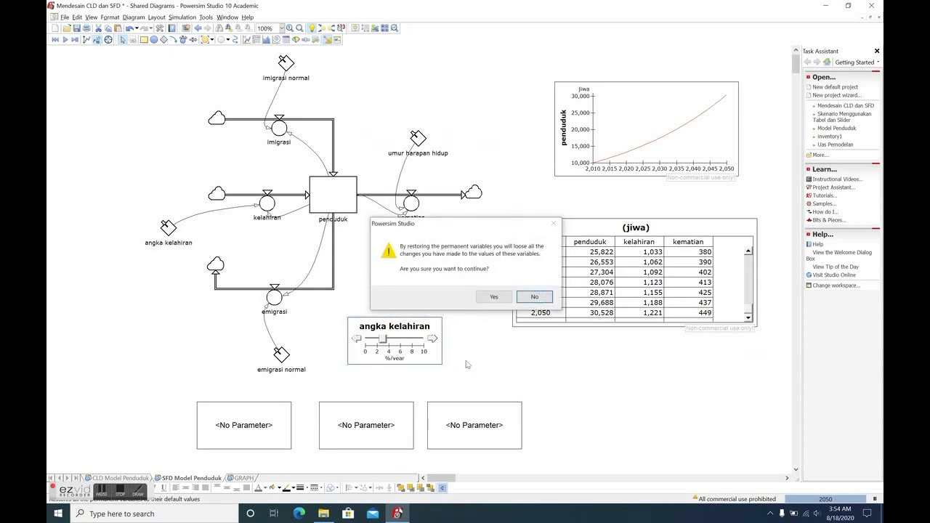
{"action": "left_click", "coordinate": [494, 296]}
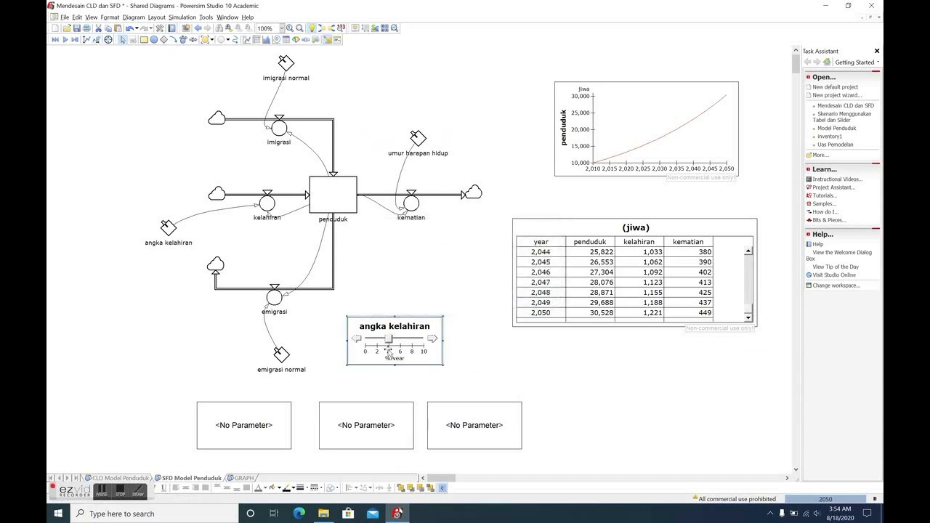
{"action": "left_click", "coordinate": [511, 418]}
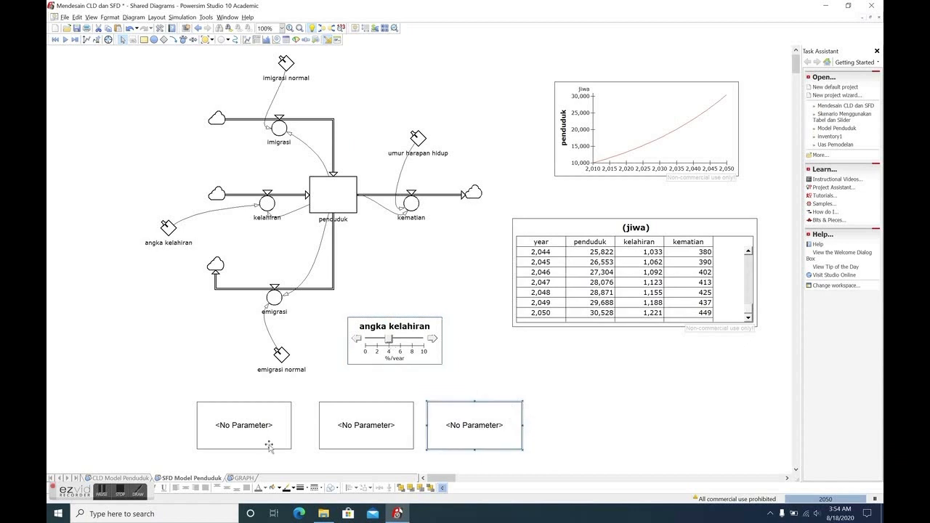
Step: Assign emigrasi normal from Component 1 as the parameter of the leftmost empty slider control in the lower row
{"action": "double_click", "coordinate": [239, 438]}
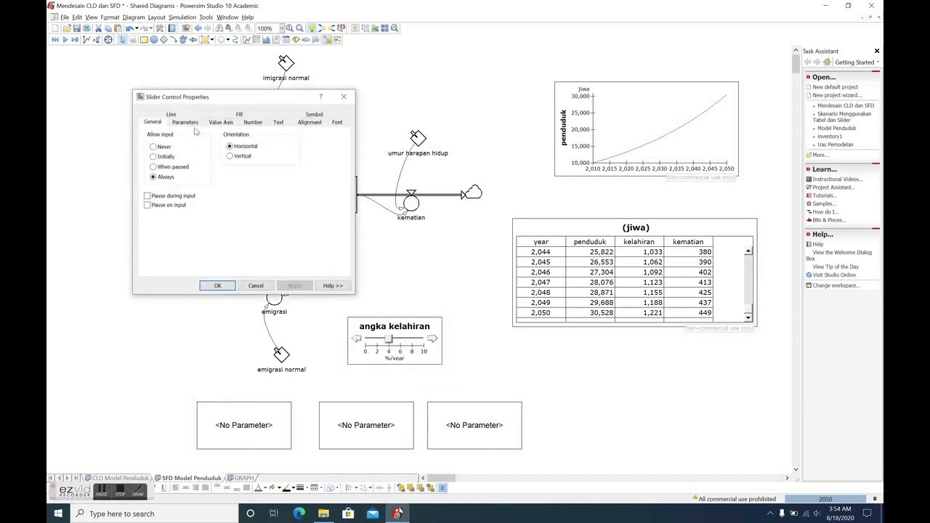
{"action": "left_click", "coordinate": [191, 124]}
{"action": "left_click", "coordinate": [150, 145]}
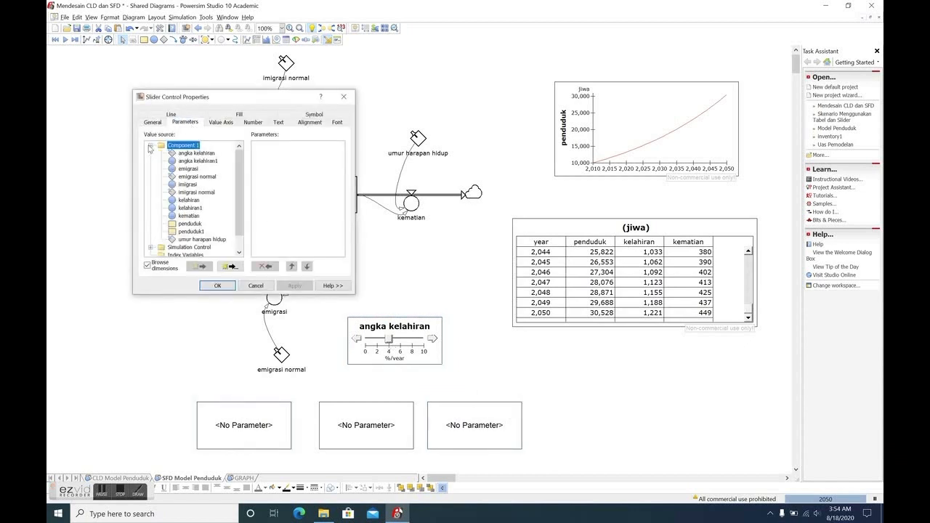
{"action": "left_click", "coordinate": [177, 178]}
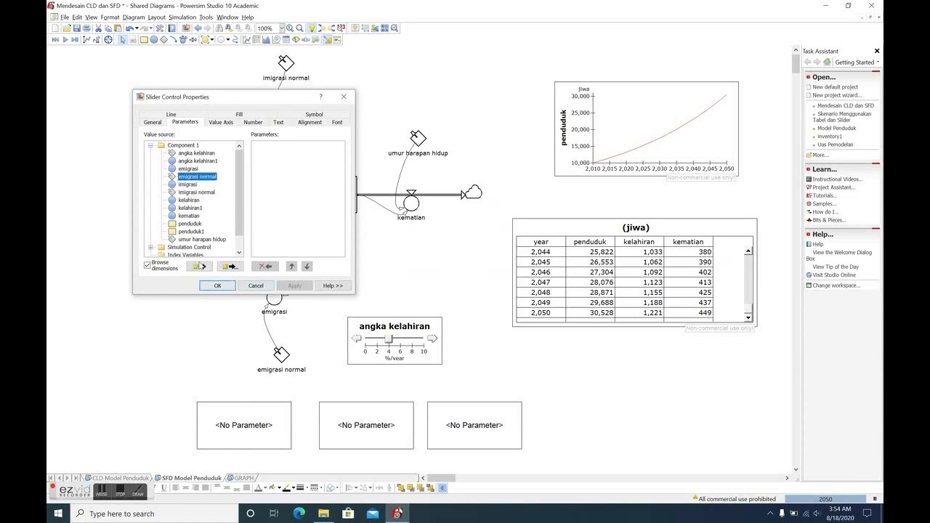
{"action": "left_click", "coordinate": [200, 265]}
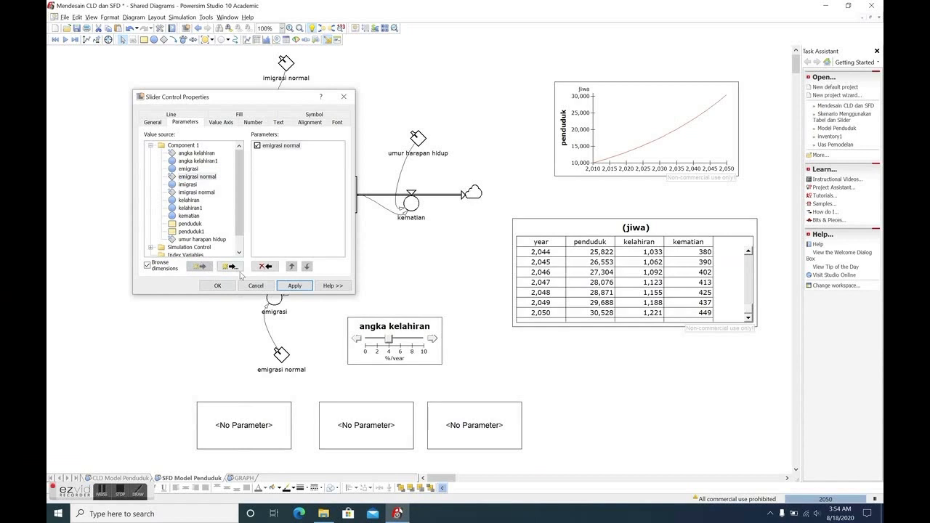
{"action": "left_click", "coordinate": [287, 286]}
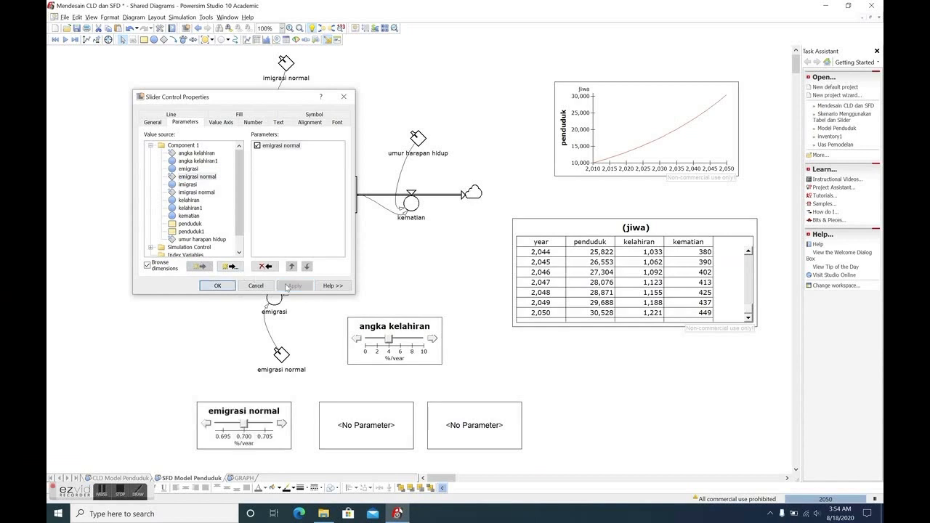
Step: Set the emigrasi normal slider's value axis to a minimum of 0 %/year and a maximum of 5 %/year
{"action": "left_click", "coordinate": [221, 123]}
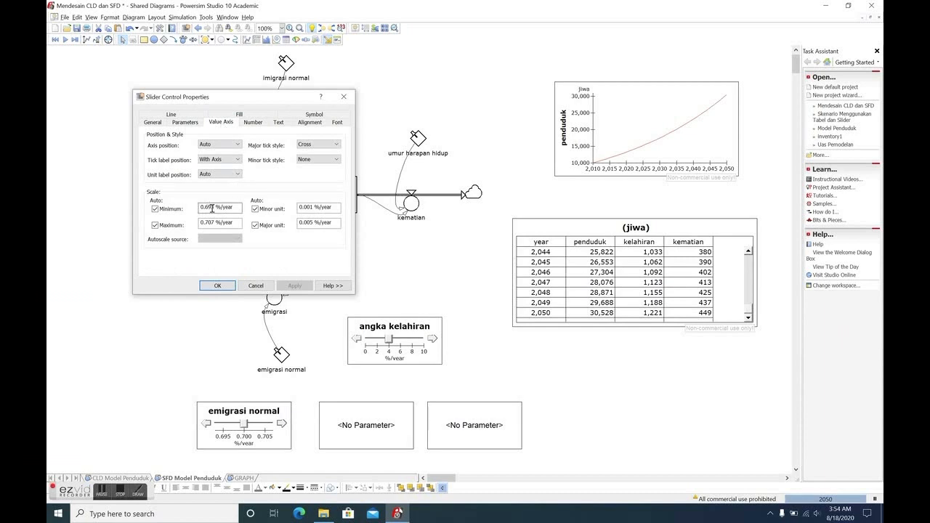
{"action": "key", "text": "BackSpace"}
{"action": "key", "text": "BackSpace"}
{"action": "key", "text": "BackSpace"}
{"action": "key", "text": "BackSpace"}
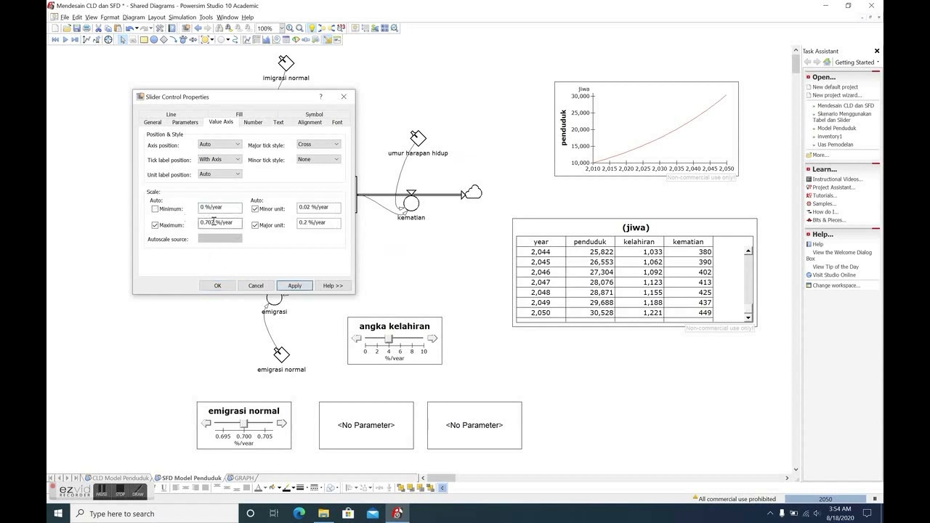
{"action": "key", "text": "BackSpace"}
{"action": "key", "text": "BackSpace"}
{"action": "key", "text": "BackSpace"}
{"action": "key", "text": "BackSpace"}
{"action": "key", "text": "BackSpace"}
{"action": "type", "text": "5"}
Step: Set the minor unit of the emigrasi normal slider's scale to 1 %/year and apply the axis settings
{"action": "left_click", "coordinate": [309, 209]}
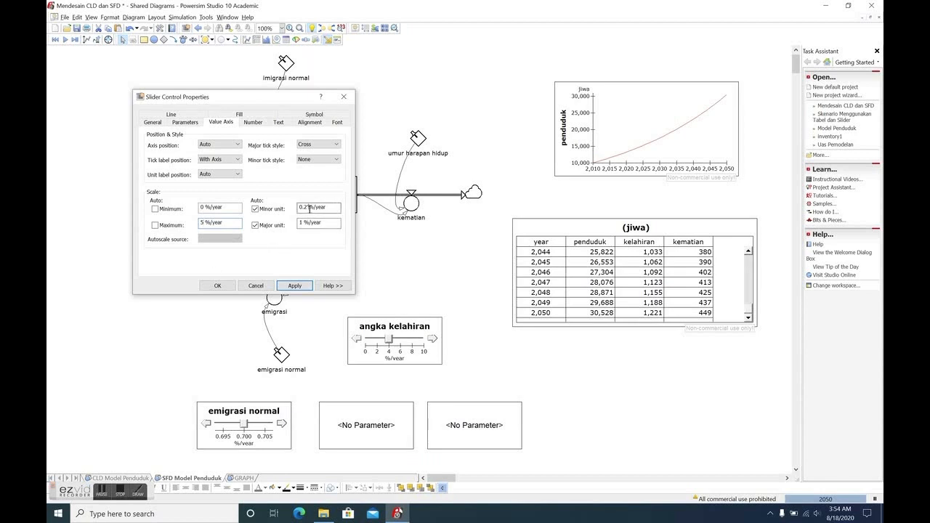
{"action": "key", "text": "BackSpace"}
{"action": "key", "text": "BackSpace"}
{"action": "key", "text": "BackSpace"}
{"action": "type", "text": "1"}
{"action": "left_click", "coordinate": [294, 285]}
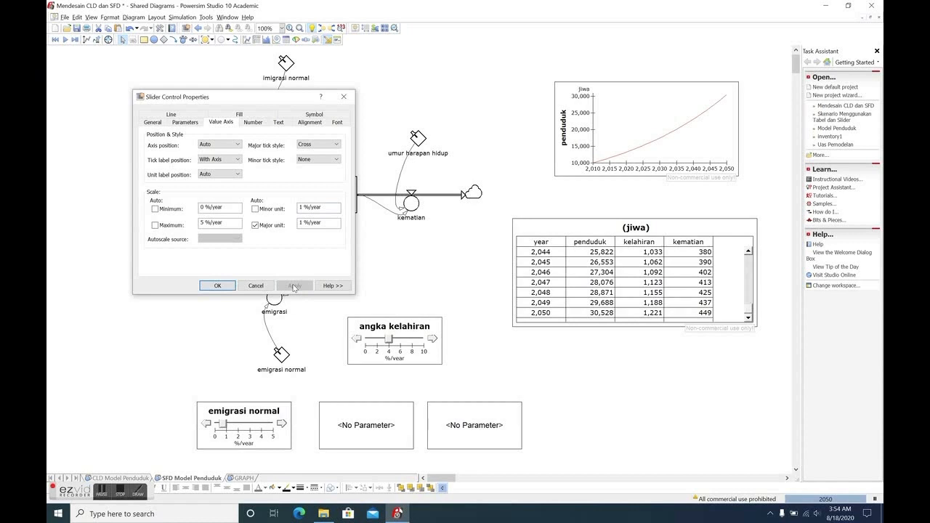
{"action": "left_click", "coordinate": [218, 285]}
Step: Assign imigrasi normal from Component 1 as the parameter of the middle slider control in the lower row
{"action": "left_click", "coordinate": [353, 427]}
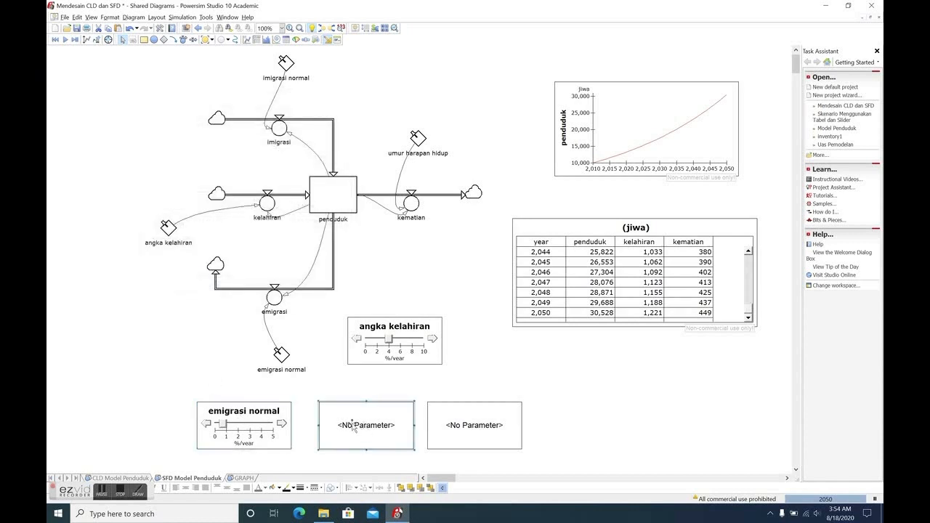
{"action": "double_click", "coordinate": [353, 426]}
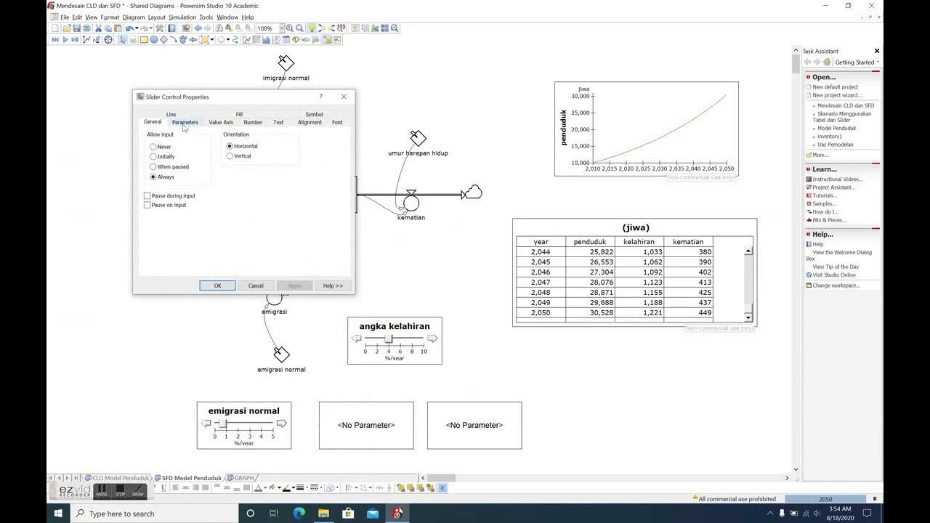
{"action": "left_click", "coordinate": [185, 123]}
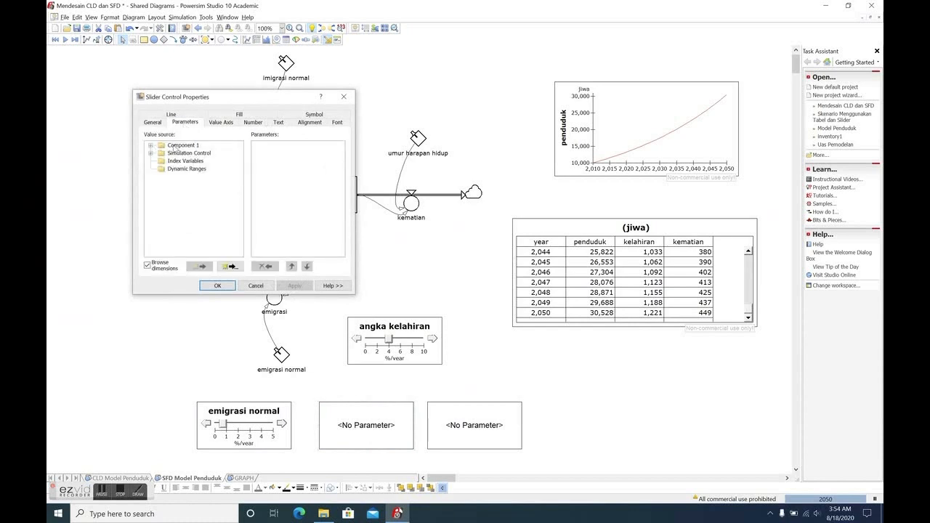
{"action": "left_click", "coordinate": [171, 148]}
{"action": "left_click", "coordinate": [151, 146]}
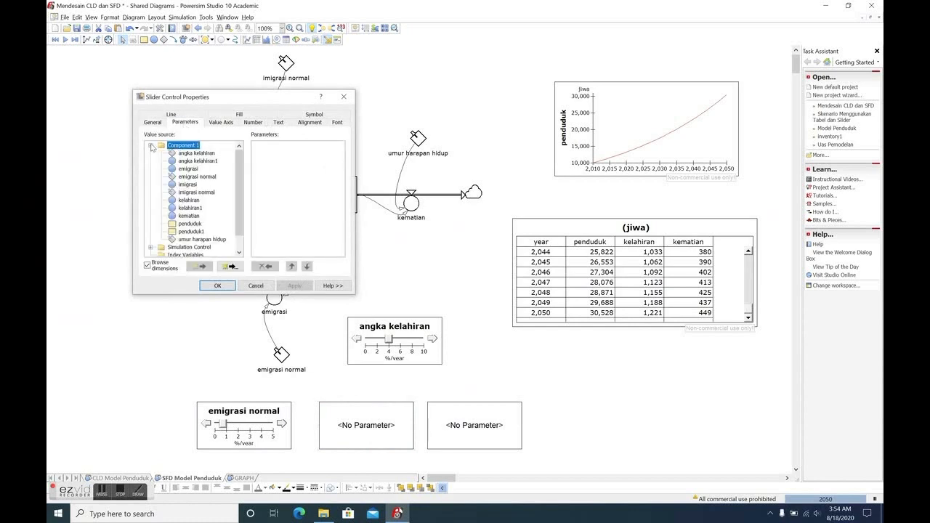
{"action": "left_click", "coordinate": [173, 192]}
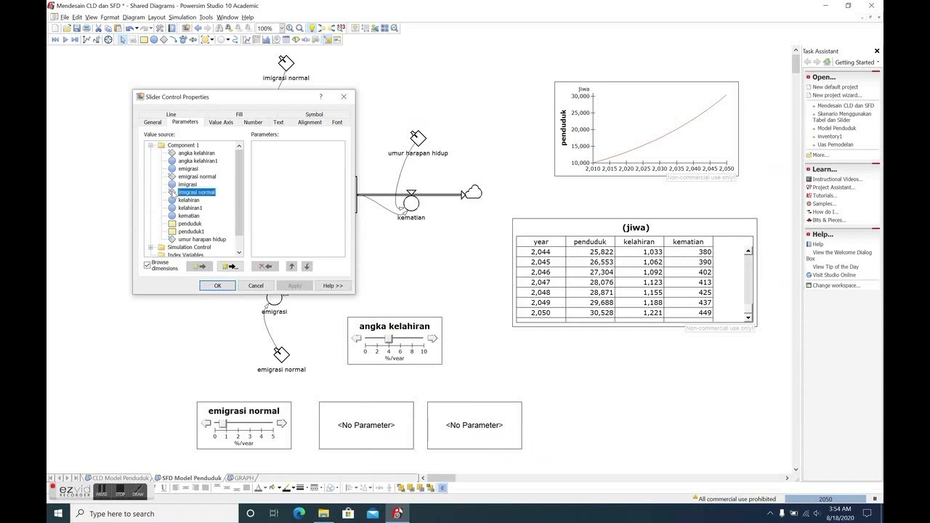
{"action": "left_click", "coordinate": [201, 266]}
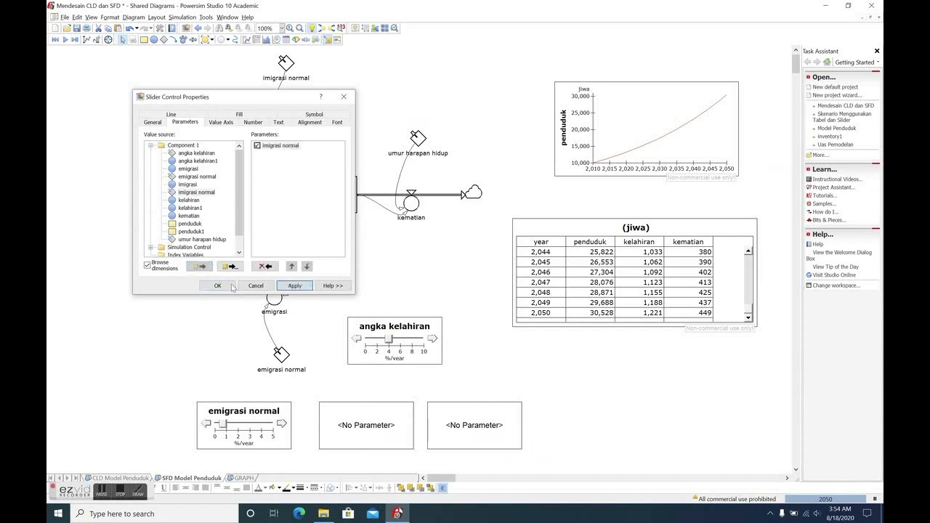
{"action": "left_click", "coordinate": [283, 288]}
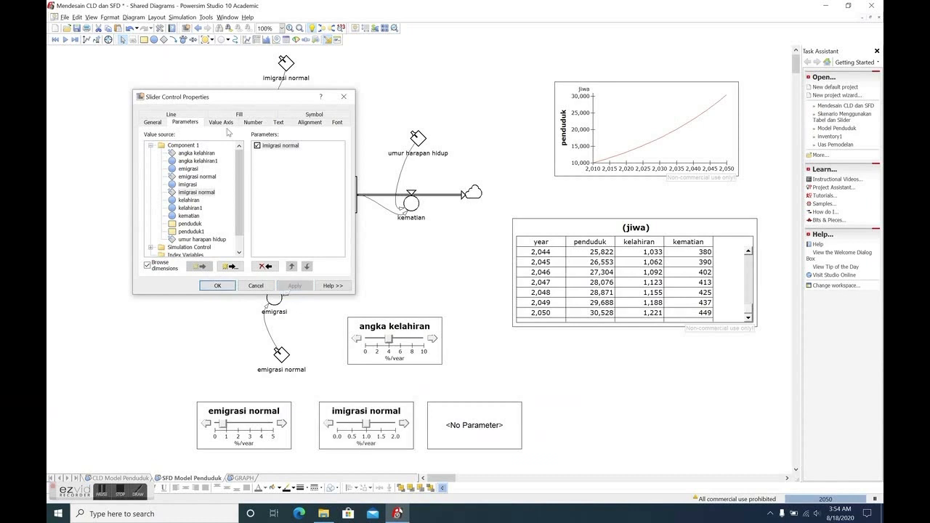
Step: Set the imigrasi normal slider's value axis to a maximum of 5 %/year with a minor unit of 1 %/year
{"action": "left_click", "coordinate": [221, 122]}
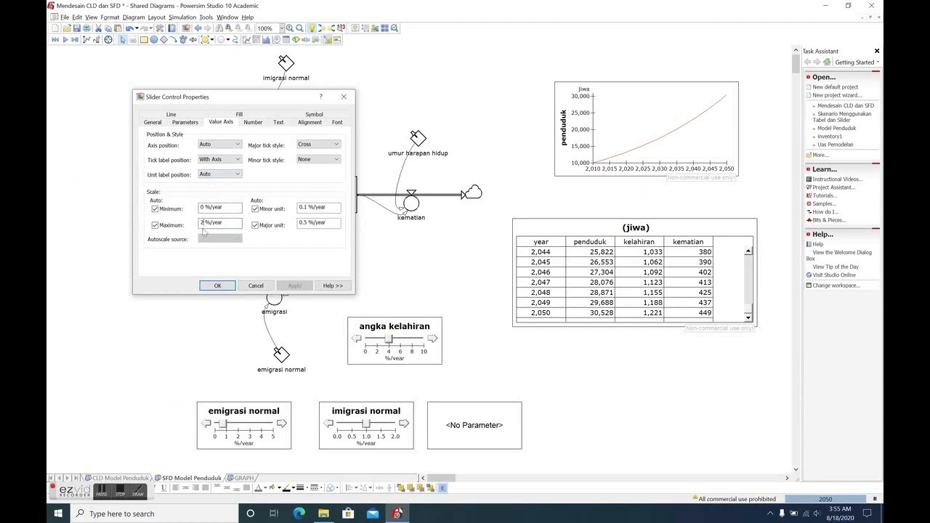
{"action": "key", "text": "BackSpace"}
{"action": "type", "text": "5"}
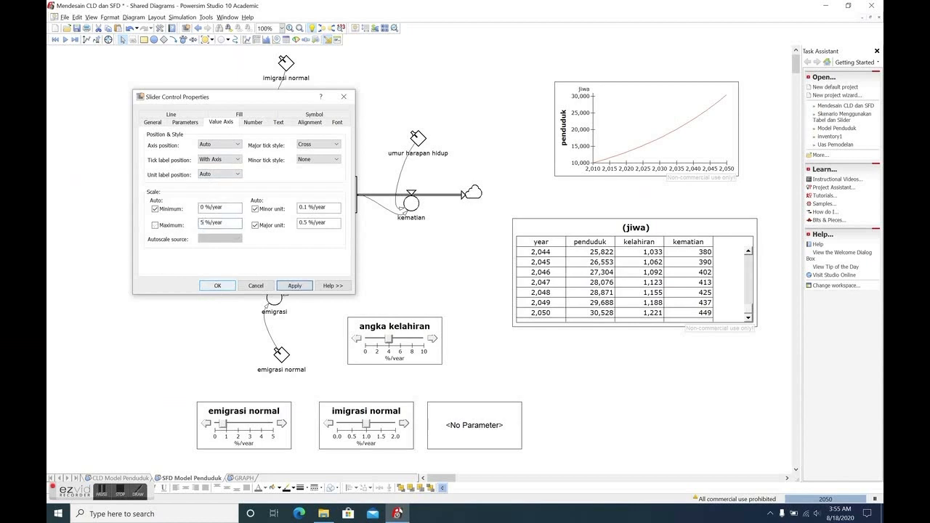
{"action": "left_click", "coordinate": [306, 210]}
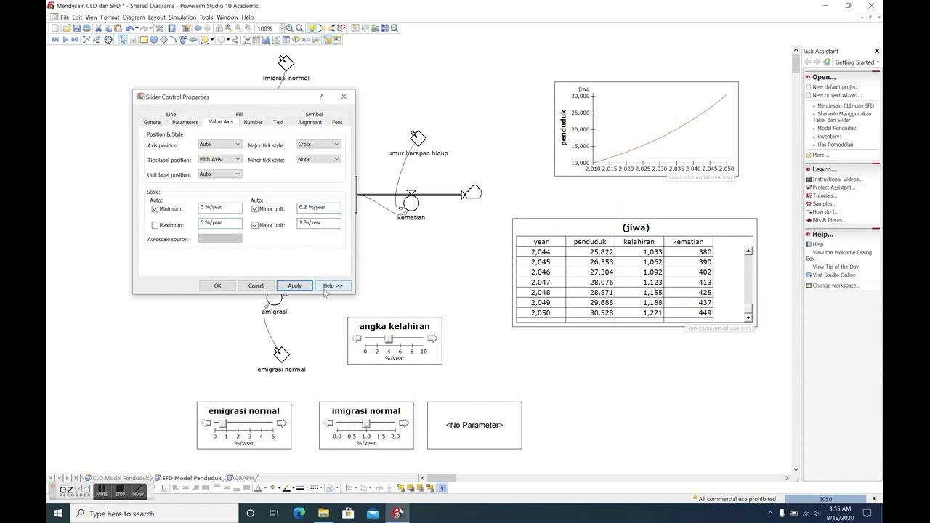
{"action": "key", "text": "BackSpace"}
{"action": "key", "text": "BackSpace"}
{"action": "key", "text": "BackSpace"}
{"action": "type", "text": "1"}
{"action": "left_click", "coordinate": [294, 285]}
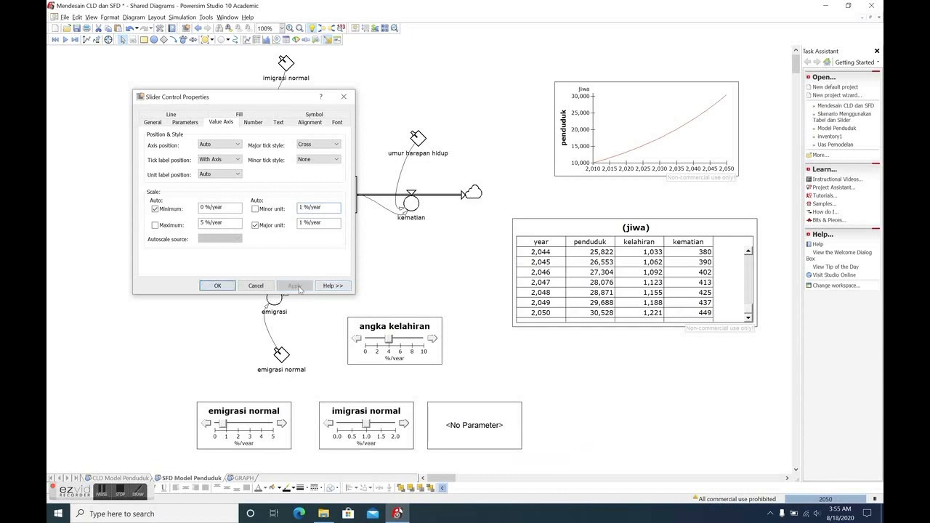
{"action": "left_click", "coordinate": [218, 285]}
Step: Assign umur harapan hidup from Component 1 as the parameter of the remaining empty slider control
{"action": "double_click", "coordinate": [472, 425]}
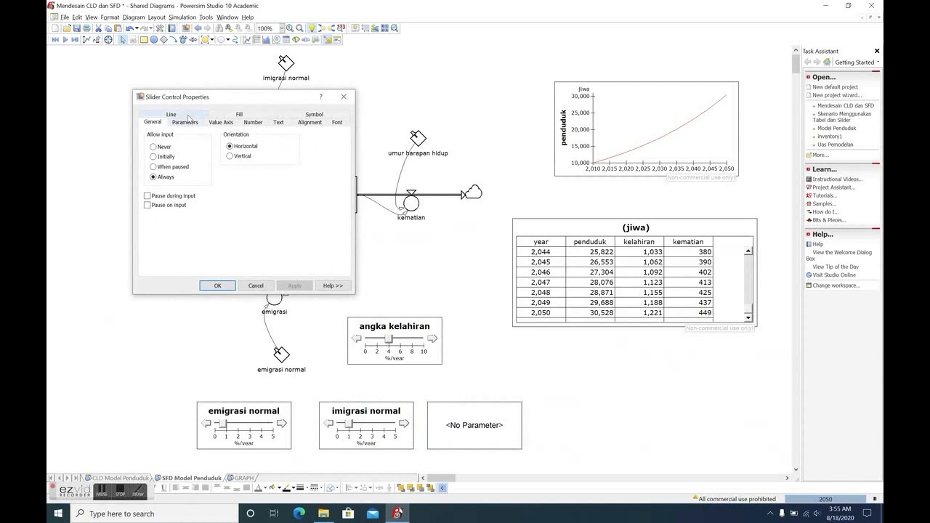
{"action": "left_click", "coordinate": [185, 123]}
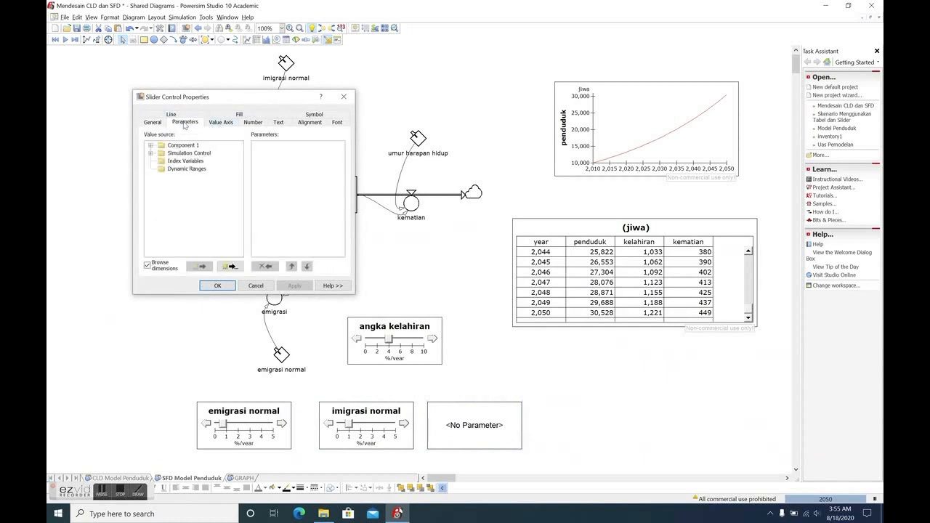
{"action": "left_click", "coordinate": [150, 145]}
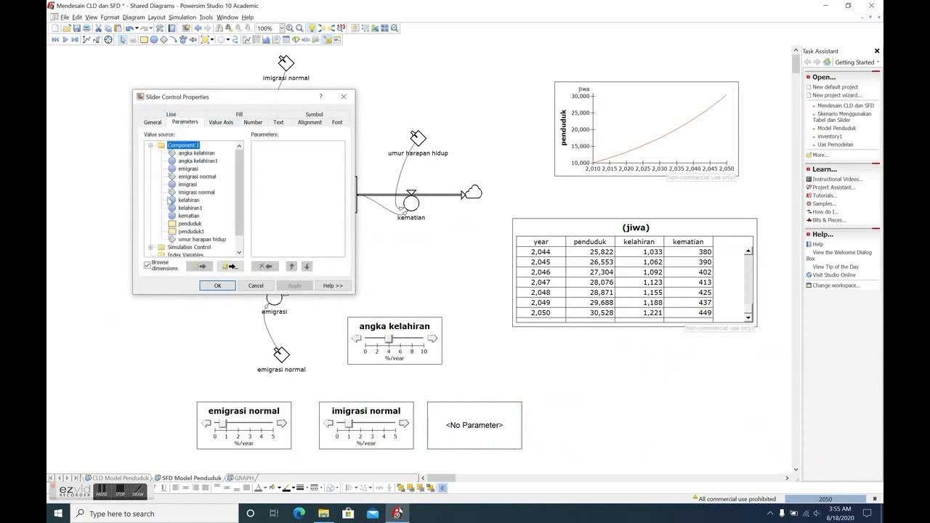
{"action": "left_click", "coordinate": [186, 239]}
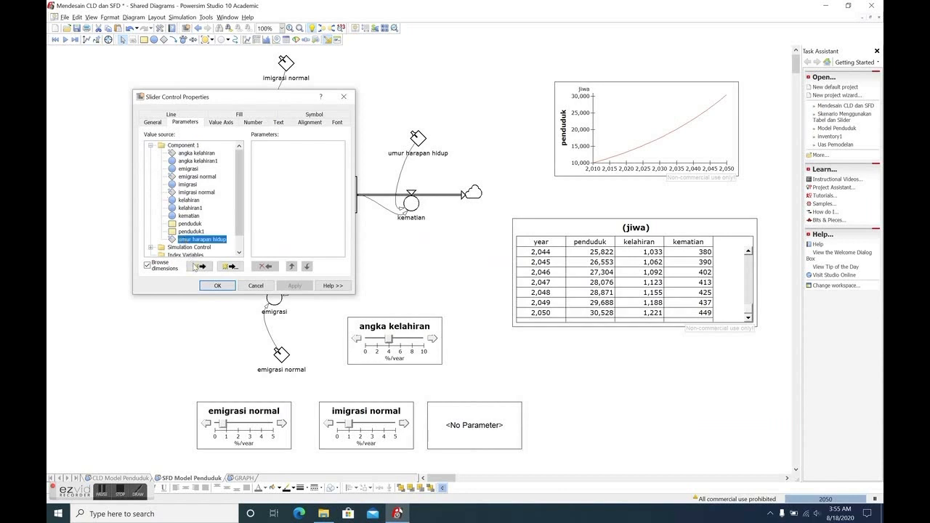
{"action": "left_click", "coordinate": [200, 266]}
{"action": "left_click", "coordinate": [294, 285]}
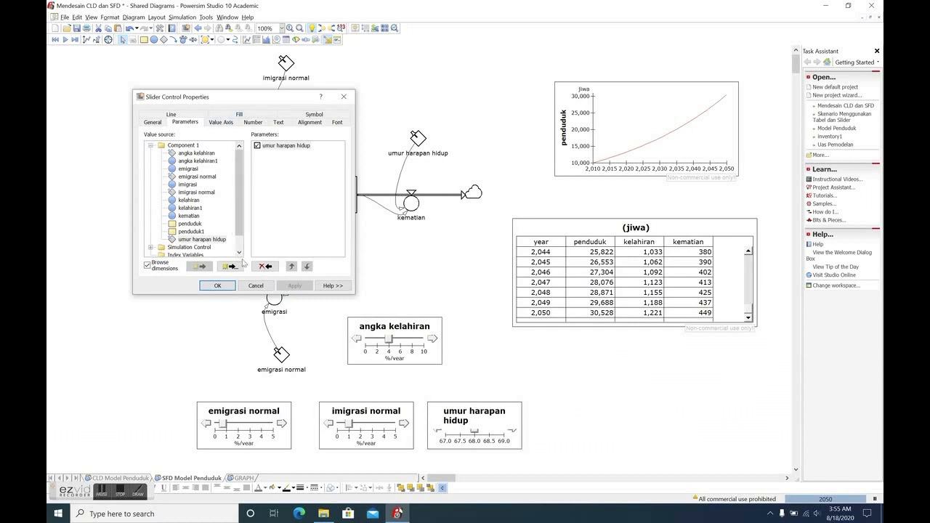
Step: Set the umur harapan hidup slider's value axis to a minimum of 60 years and a maximum of 88 years
{"action": "left_click", "coordinate": [221, 122]}
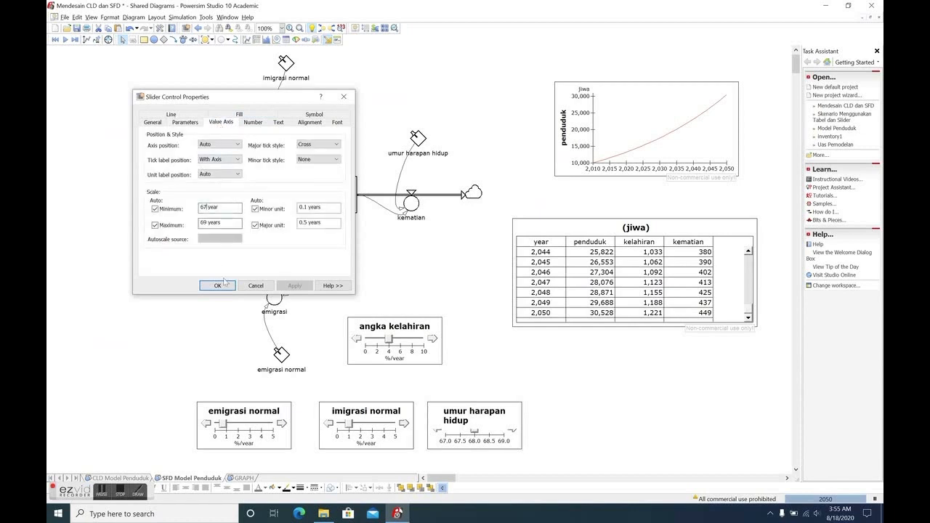
{"action": "key", "text": "BackSpace"}
{"action": "key", "text": "BackSpace"}
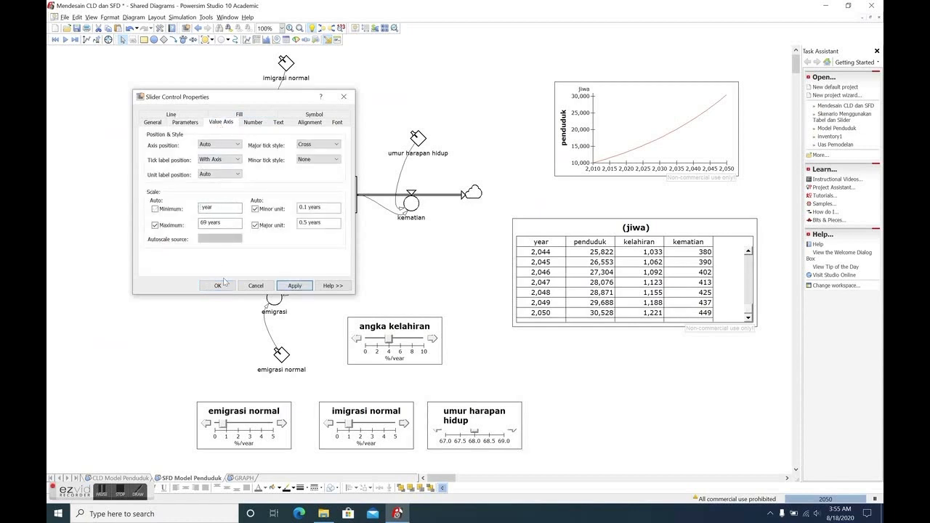
{"action": "type", "text": "60"}
{"action": "left_click", "coordinate": [207, 223]}
{"action": "key", "text": "BackSpace"}
{"action": "key", "text": "BackSpace"}
{"action": "type", "text": "88"}
Step: Set the umur harapan hidup slider's scale to a minor unit of 2 years and a major unit of 4 years, and apply
{"action": "left_click", "coordinate": [311, 209]}
{"action": "key", "text": "BackSpace"}
{"action": "key", "text": "BackSpace"}
{"action": "key", "text": "BackSpace"}
{"action": "type", "text": "2"}
{"action": "key", "text": "BackSpace"}
{"action": "key", "text": "BackSpace"}
{"action": "type", "text": "2 year"}
{"action": "left_click", "coordinate": [301, 225]}
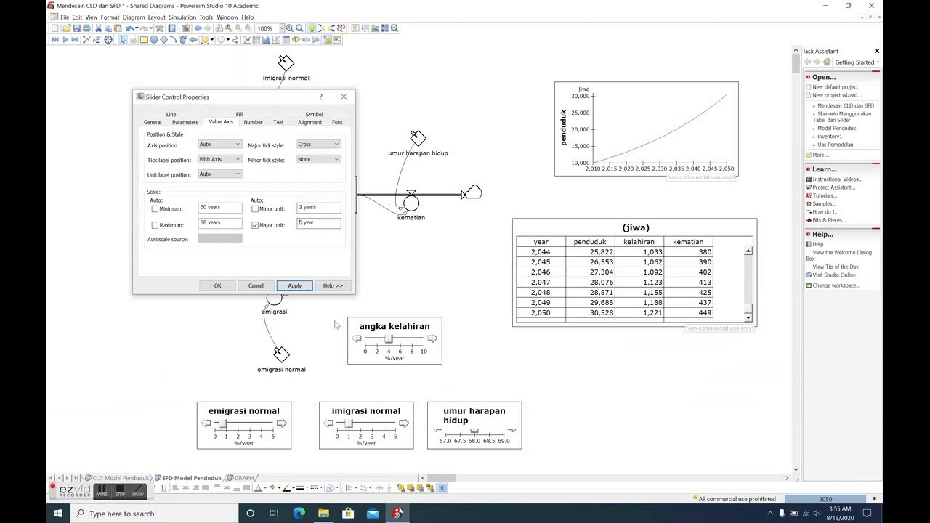
{"action": "key", "text": "BackSpace"}
{"action": "type", "text": "4"}
{"action": "left_click", "coordinate": [302, 287]}
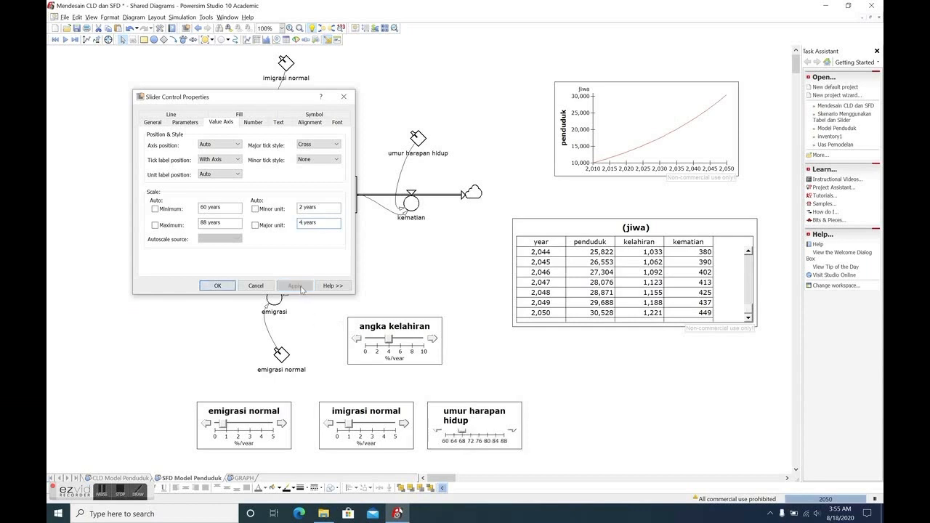
{"action": "left_click", "coordinate": [217, 285]}
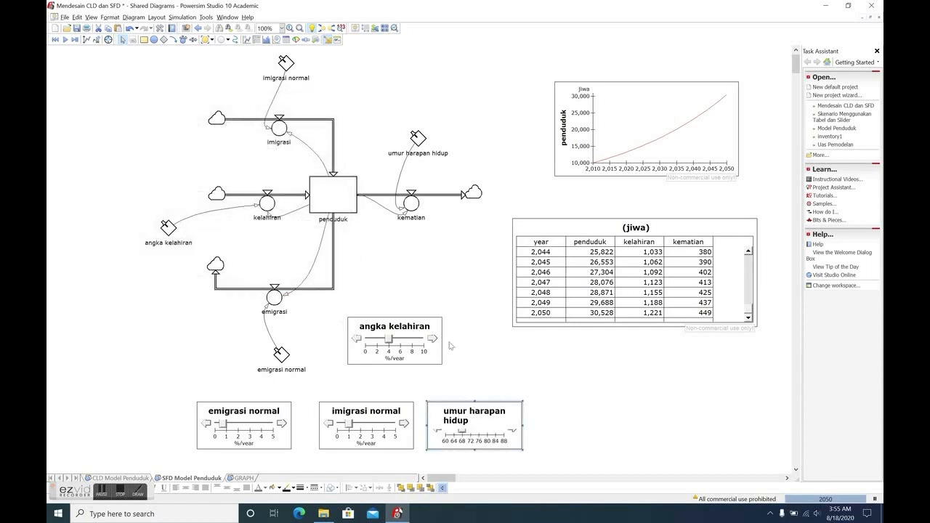
Step: Rename the umur harapan hidup constant in the diagram as UHH
{"action": "left_click", "coordinate": [432, 154]}
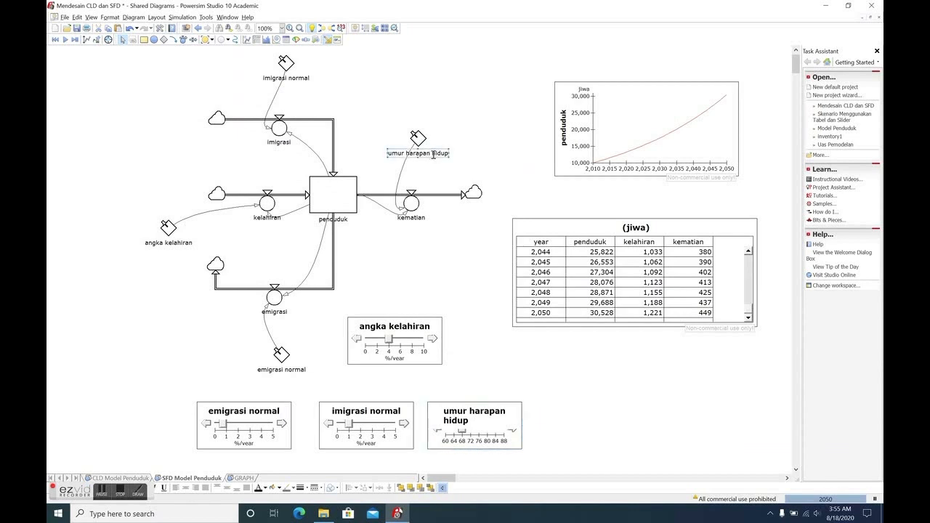
{"action": "key", "text": "BackSpace"}
{"action": "type", "text": "UHH"}
{"action": "left_click", "coordinate": [456, 258]}
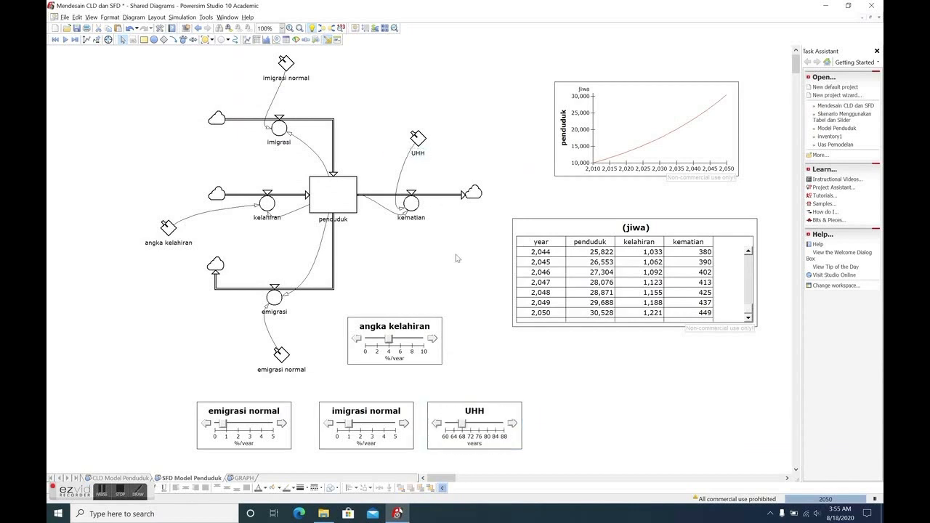